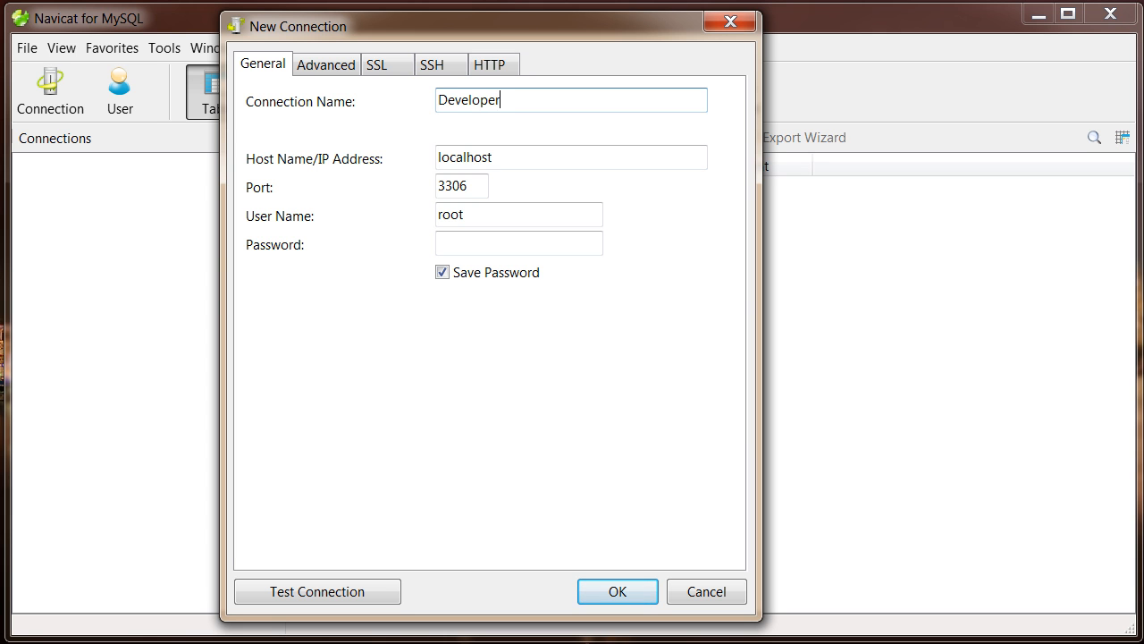
Enter 'Developer' as the new MySQL connection's name, keeping localhost, port 3306 and user root
{"action": "key", "text": "Tab"}
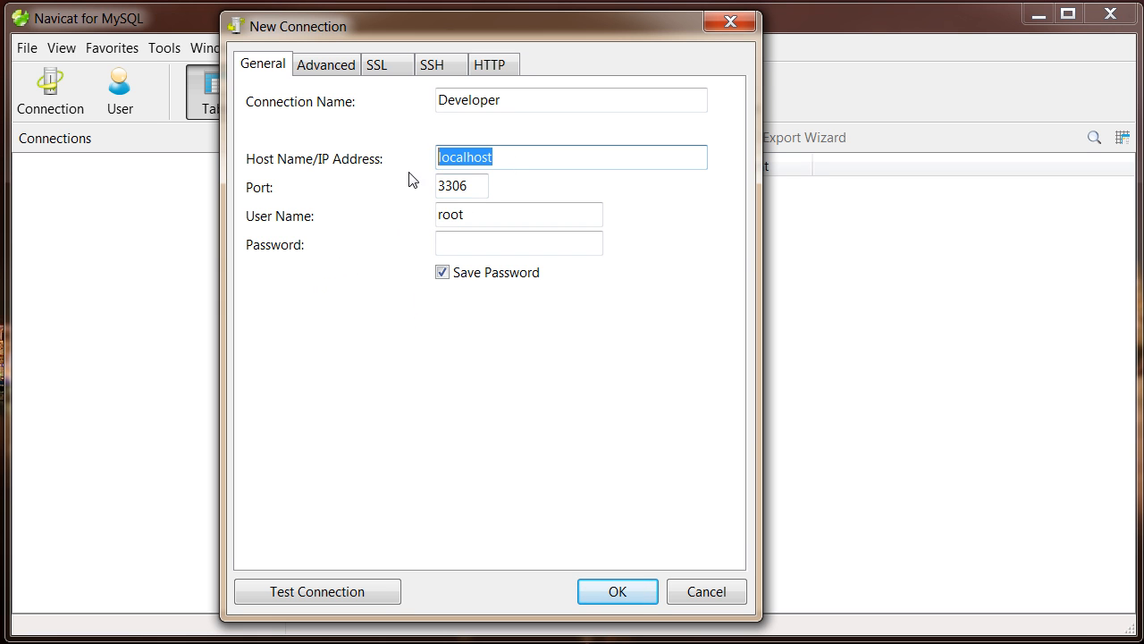
Set the host to 188.141.89.46, replace root with the account's user name, and enter the password
{"action": "type", "text": "188.141.89.46"}
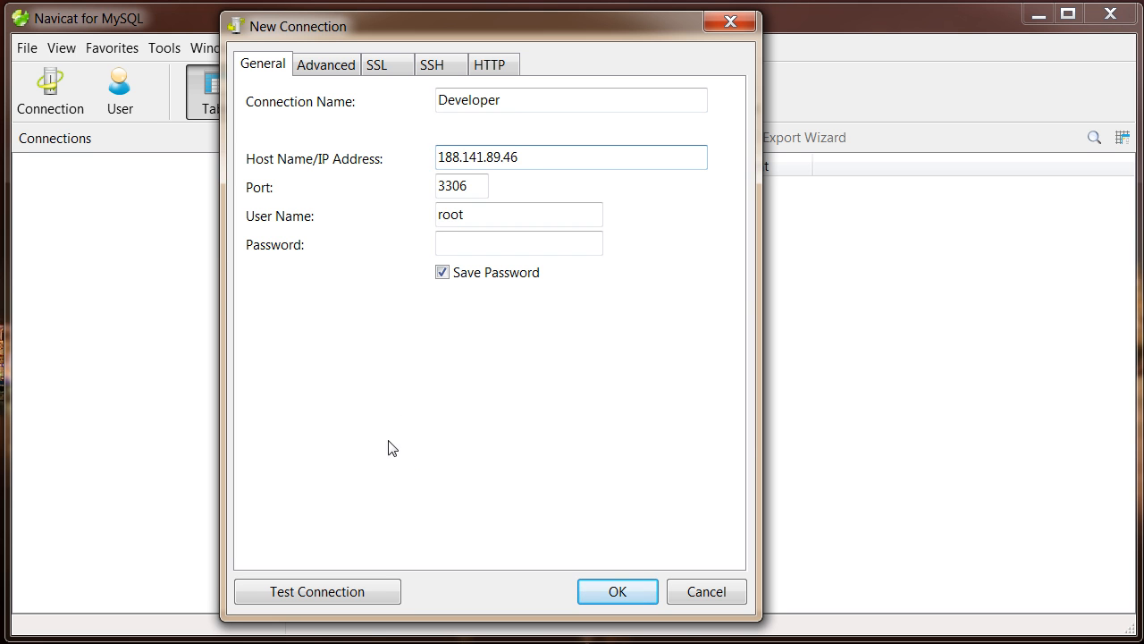
{"action": "left_click_drag", "start_coordinate": [473, 214], "coordinate": [396, 215]}
{"action": "key", "text": "Delete"}
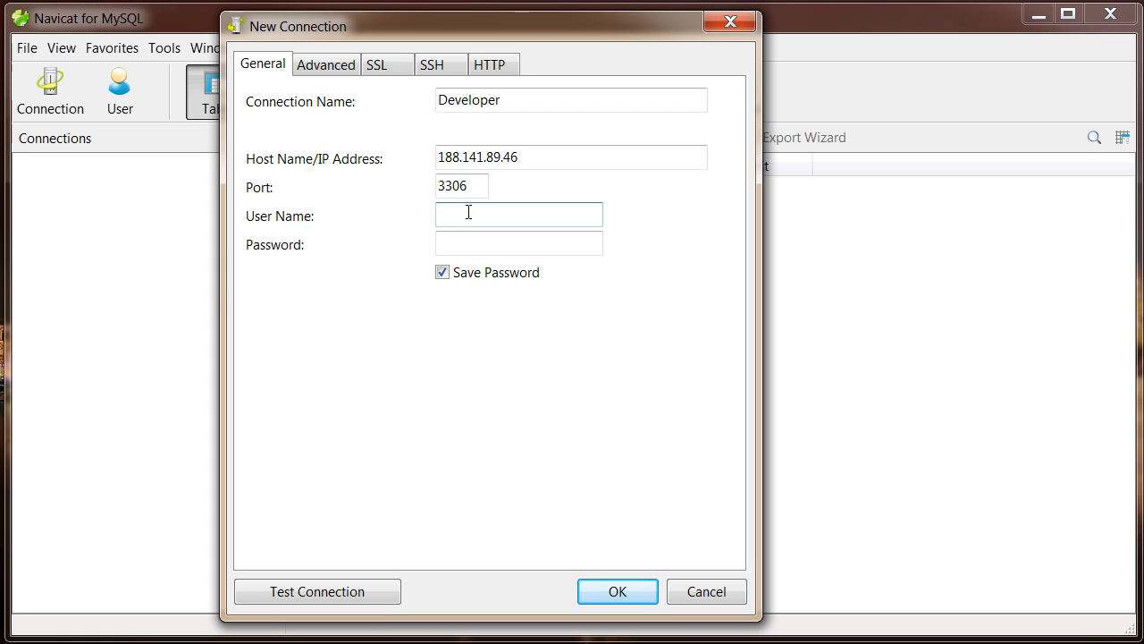
{"action": "type", "text": "Developer1"}
{"action": "key", "text": "Tab"}
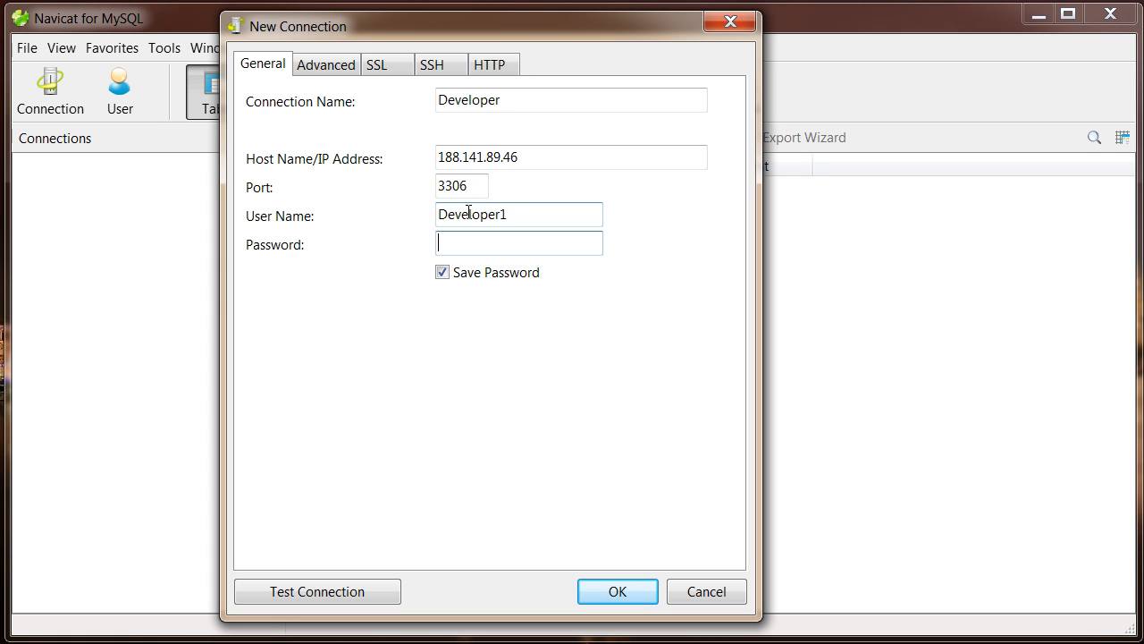
{"action": "type", "text": "•"}
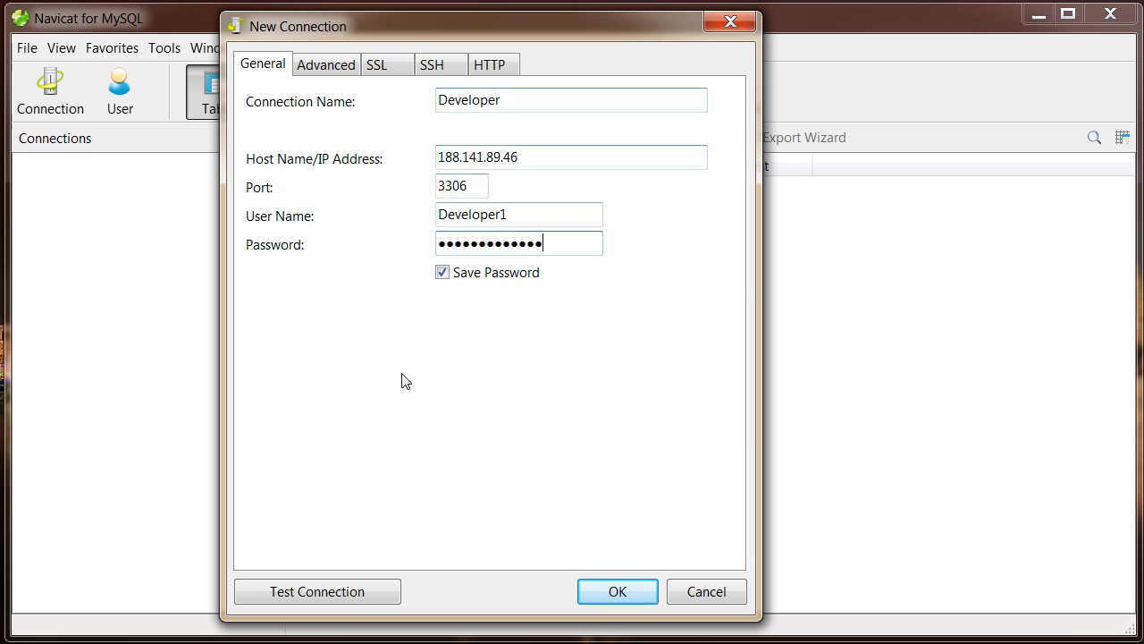
Test the Developer connection successfully and save it
{"action": "left_click", "coordinate": [331, 597]}
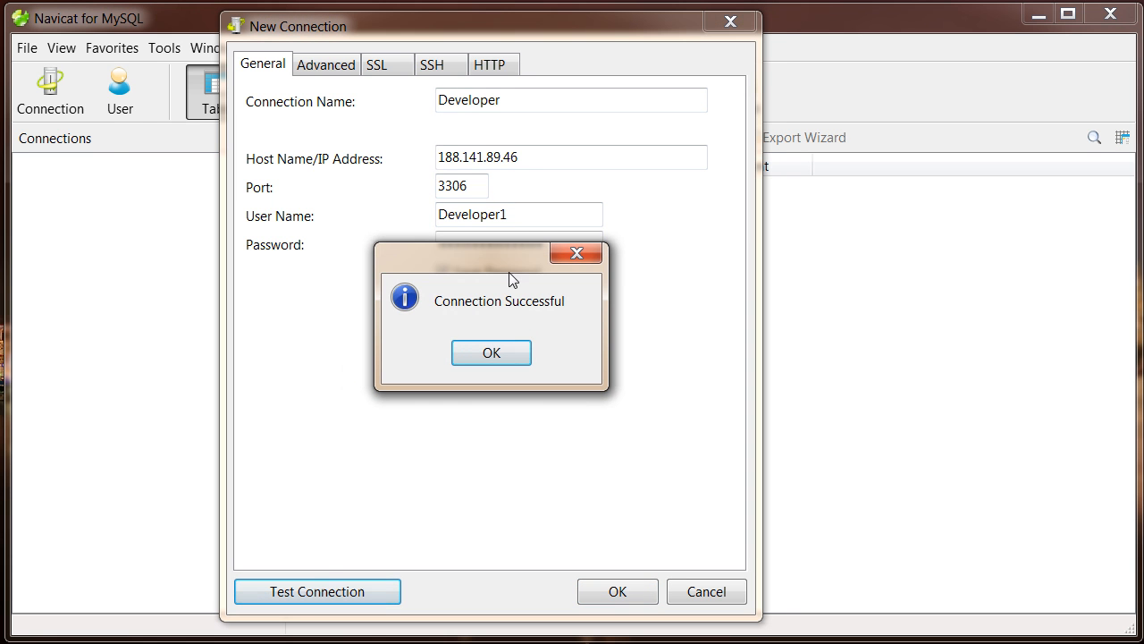
{"action": "left_click", "coordinate": [491, 353]}
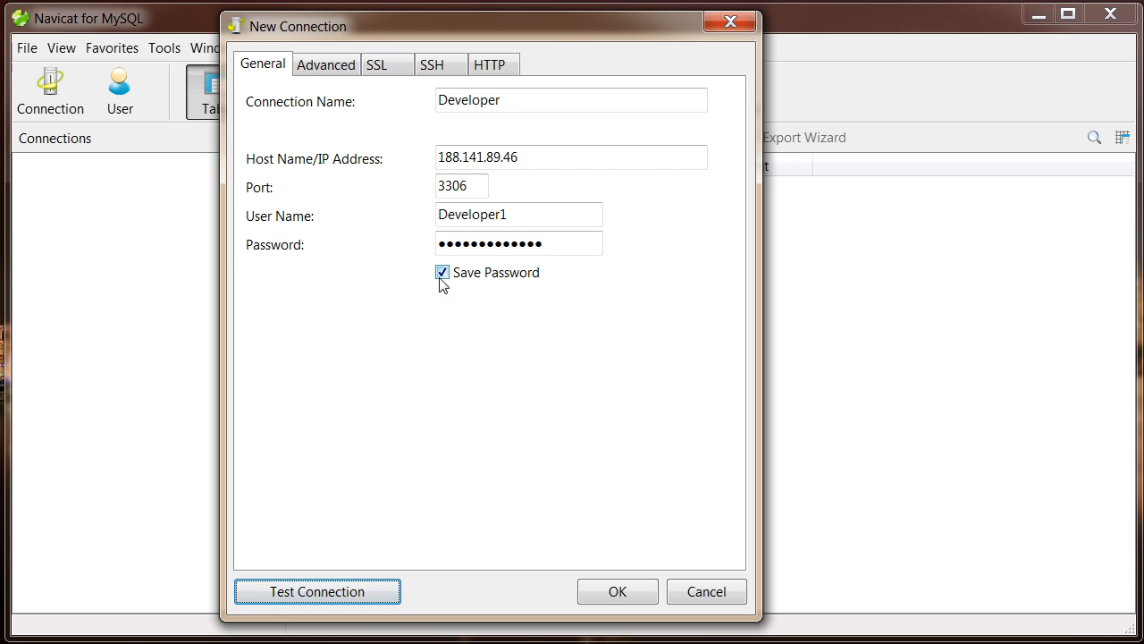
{"action": "left_click", "coordinate": [613, 591]}
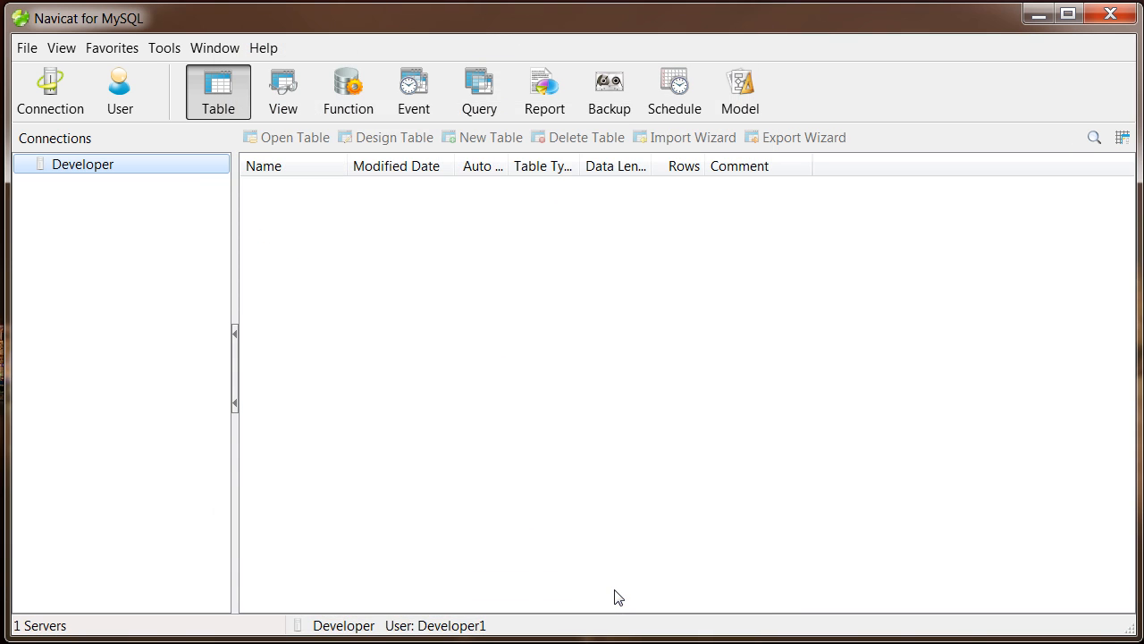
Open Developer and nhs_ipool, widening the Name column to show all 13 table names
{"action": "double_click", "coordinate": [73, 169]}
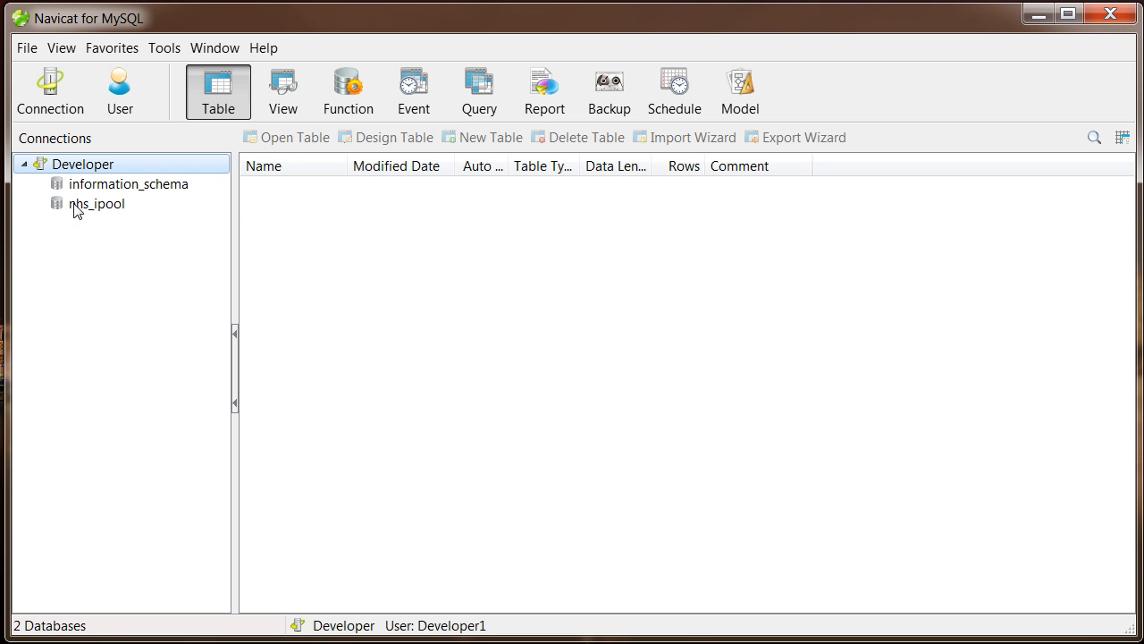
{"action": "double_click", "coordinate": [77, 206]}
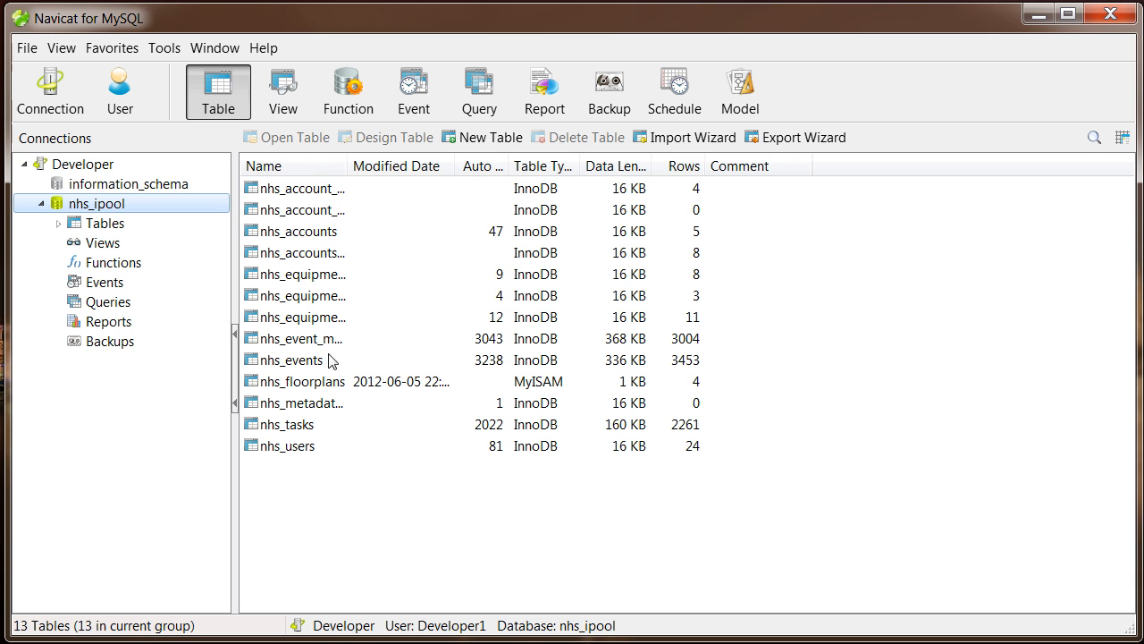
{"action": "left_click_drag", "start_coordinate": [348, 166], "coordinate": [402, 166]}
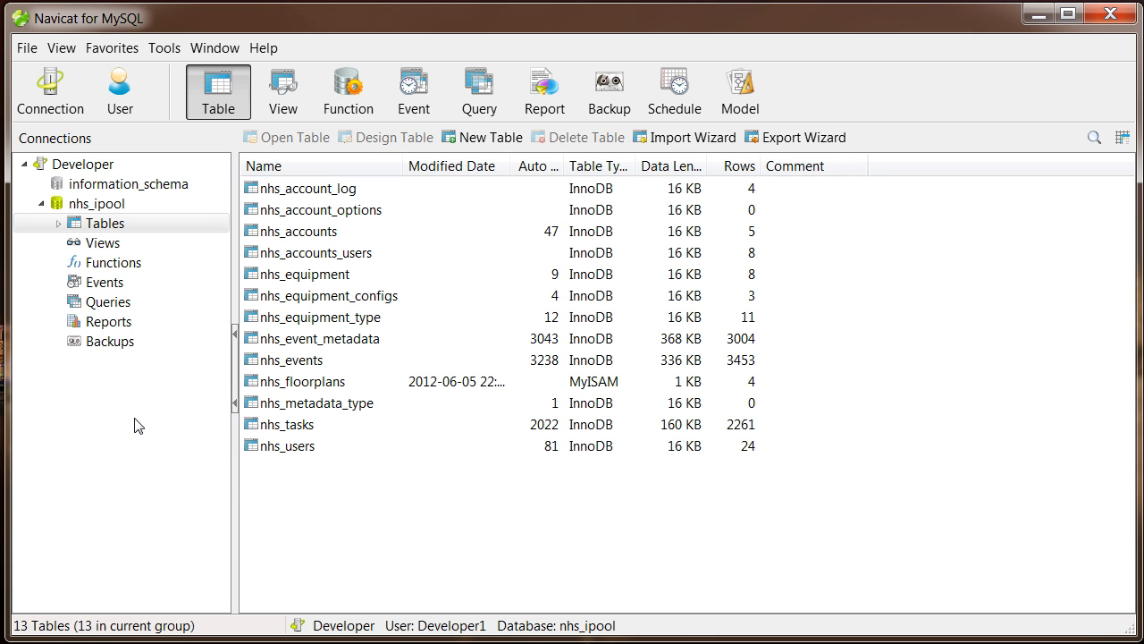
Reverse-engineer nhs_ipool into a new model diagram and enlarge the model window
{"action": "right_click", "coordinate": [77, 206]}
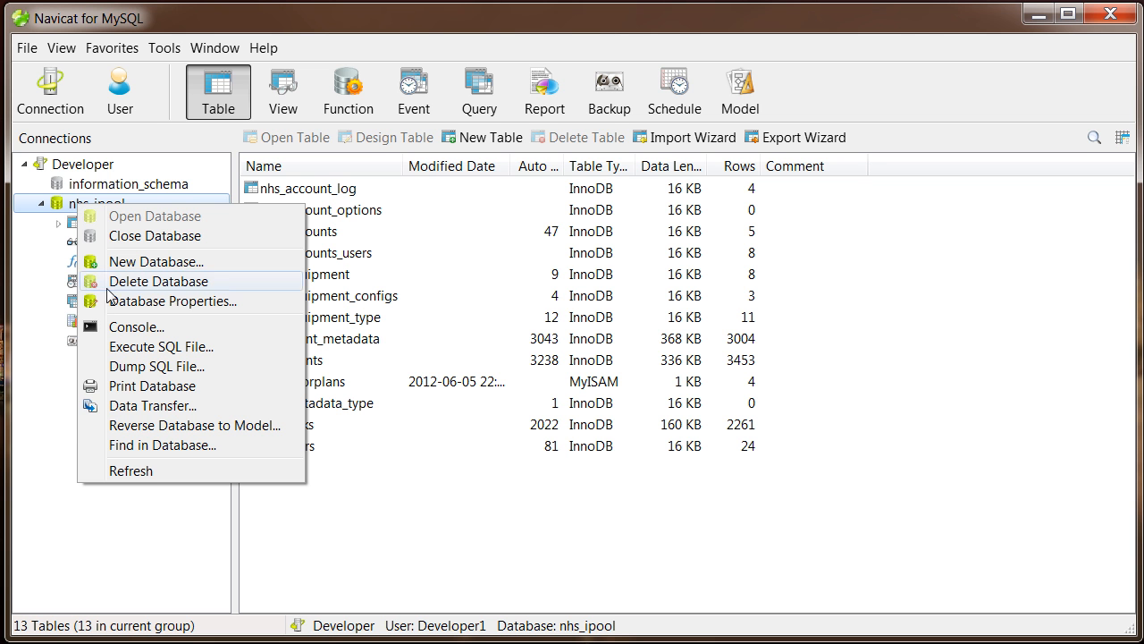
{"action": "left_click", "coordinate": [223, 425]}
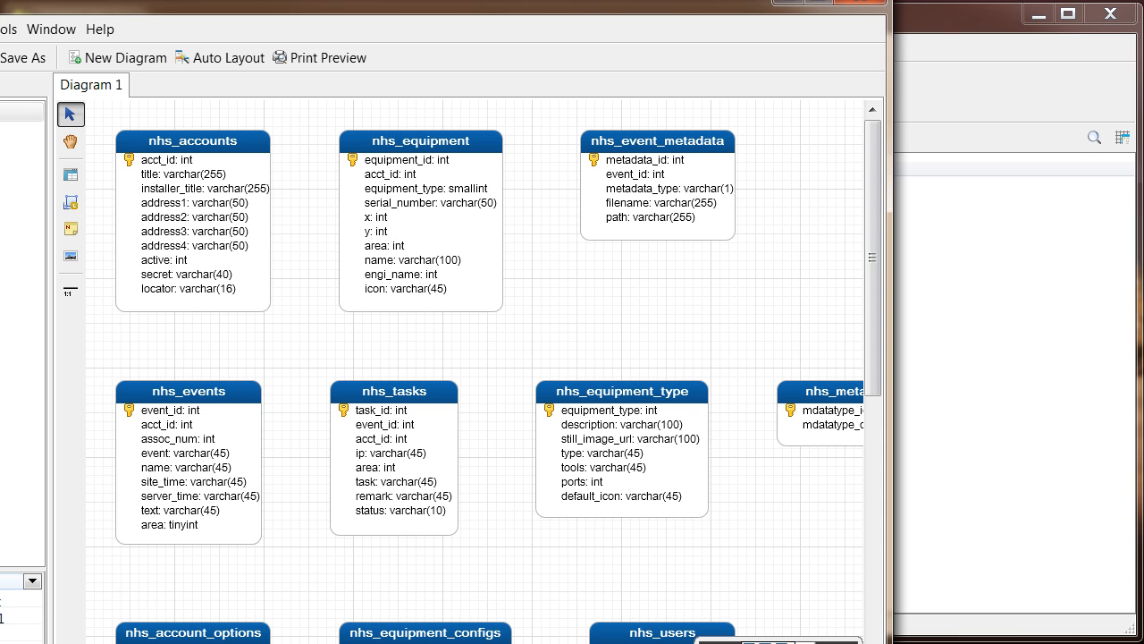
{"action": "left_click_drag", "start_coordinate": [11, 7], "coordinate": [38, 18]}
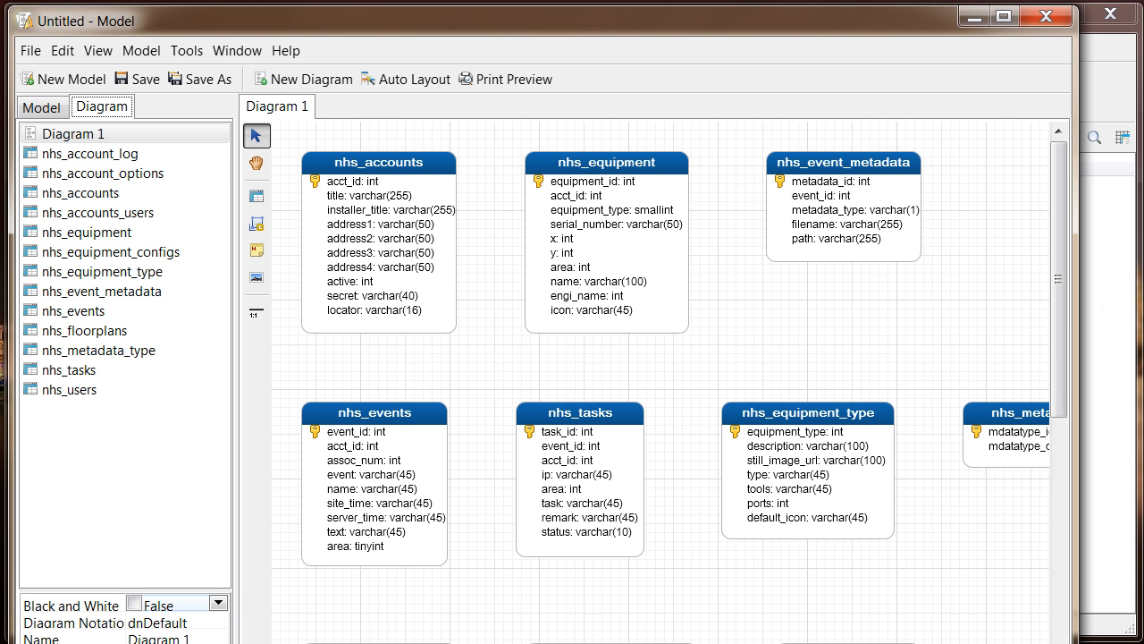
{"action": "left_click_drag", "start_coordinate": [1069, 643], "coordinate": [1122, 618]}
{"action": "left_click_drag", "start_coordinate": [1116, 249], "coordinate": [1115, 207]}
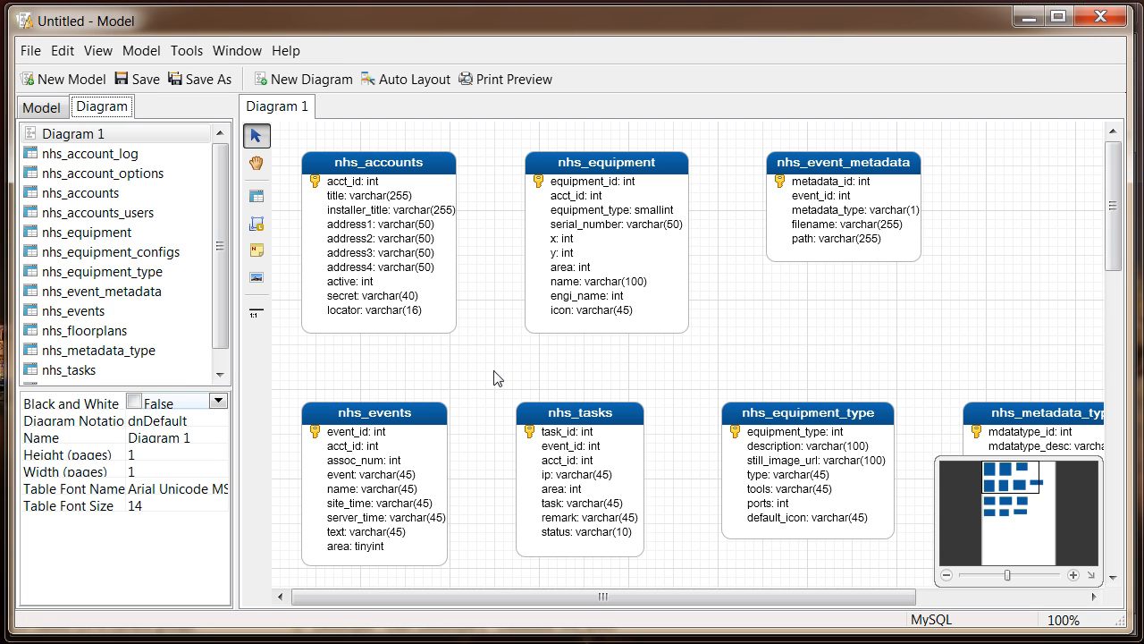
{"action": "left_click", "coordinate": [255, 311]}
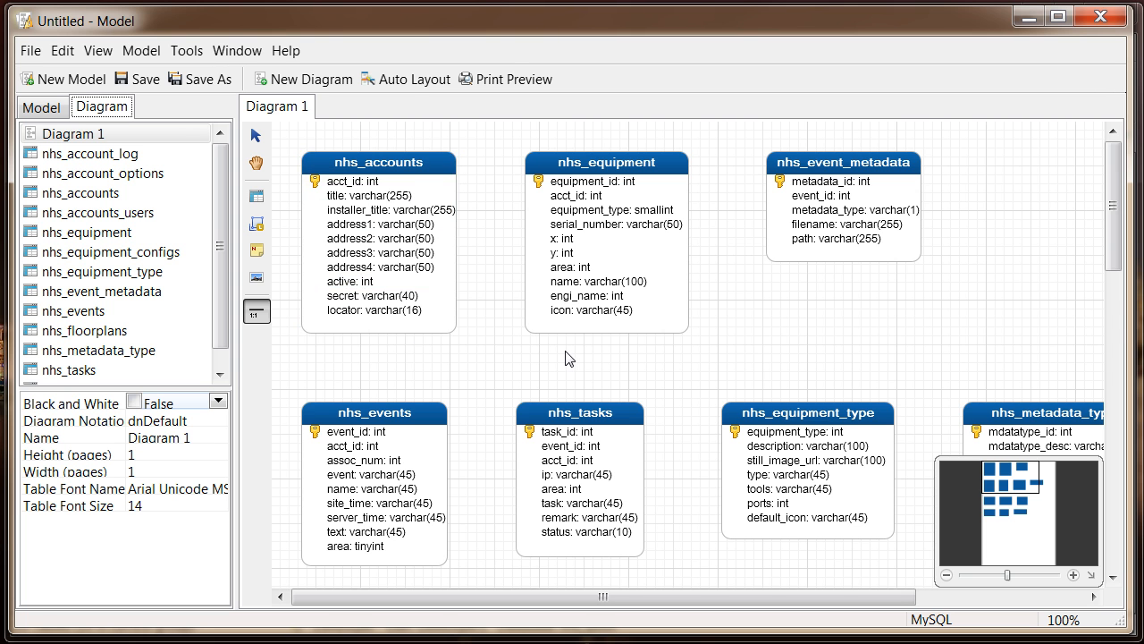
Drag nhs_account_log up the diagram so it partly overlaps nhs_equipment_configs
{"action": "scroll", "coordinate": [563, 360], "scroll_direction": "down", "scroll_amount": 2}
{"action": "scroll", "coordinate": [501, 368], "scroll_direction": "down", "scroll_amount": 3}
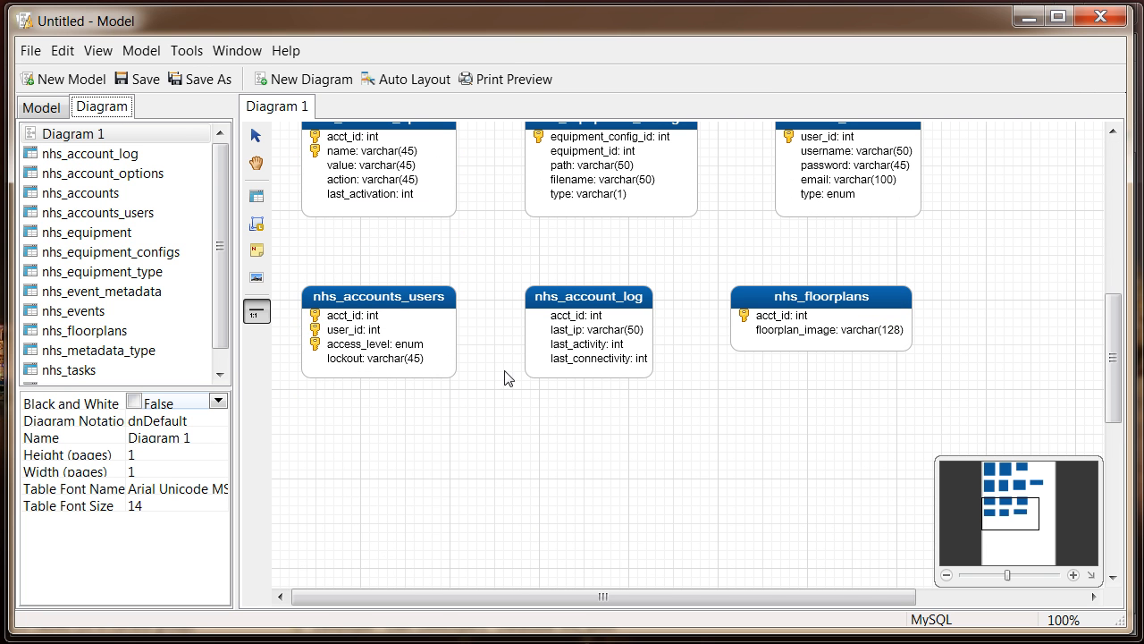
{"action": "scroll", "coordinate": [499, 397], "scroll_direction": "up", "scroll_amount": 2}
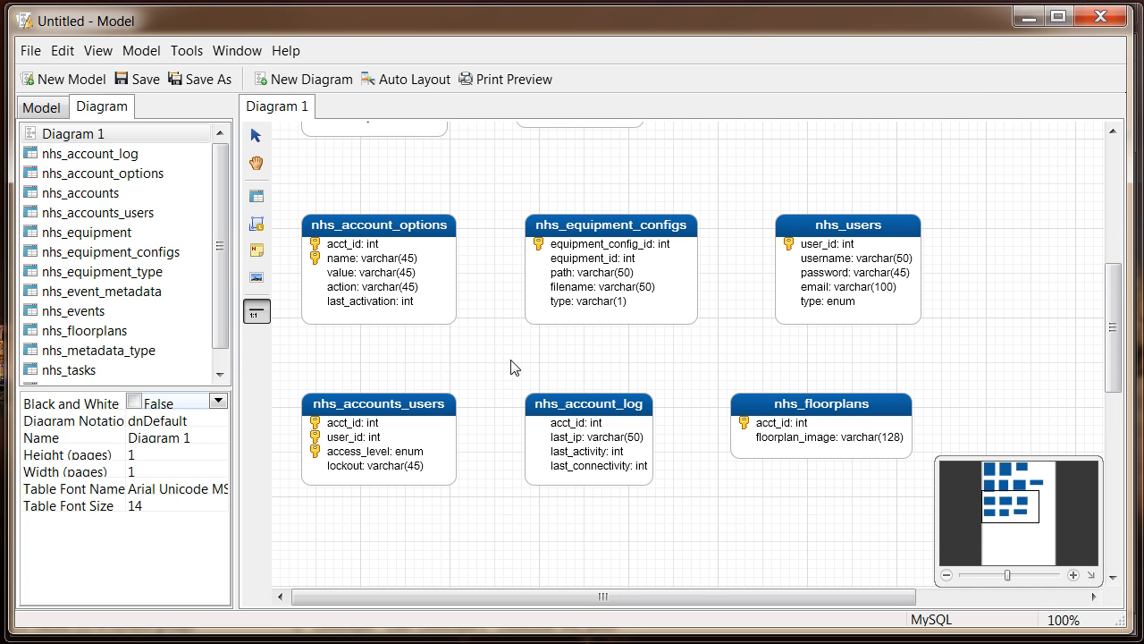
{"action": "scroll", "coordinate": [662, 412], "scroll_direction": "up", "scroll_amount": 3}
{"action": "scroll", "coordinate": [665, 427], "scroll_direction": "down", "scroll_amount": 3}
{"action": "left_click_drag", "start_coordinate": [1001, 494], "coordinate": [998, 466]}
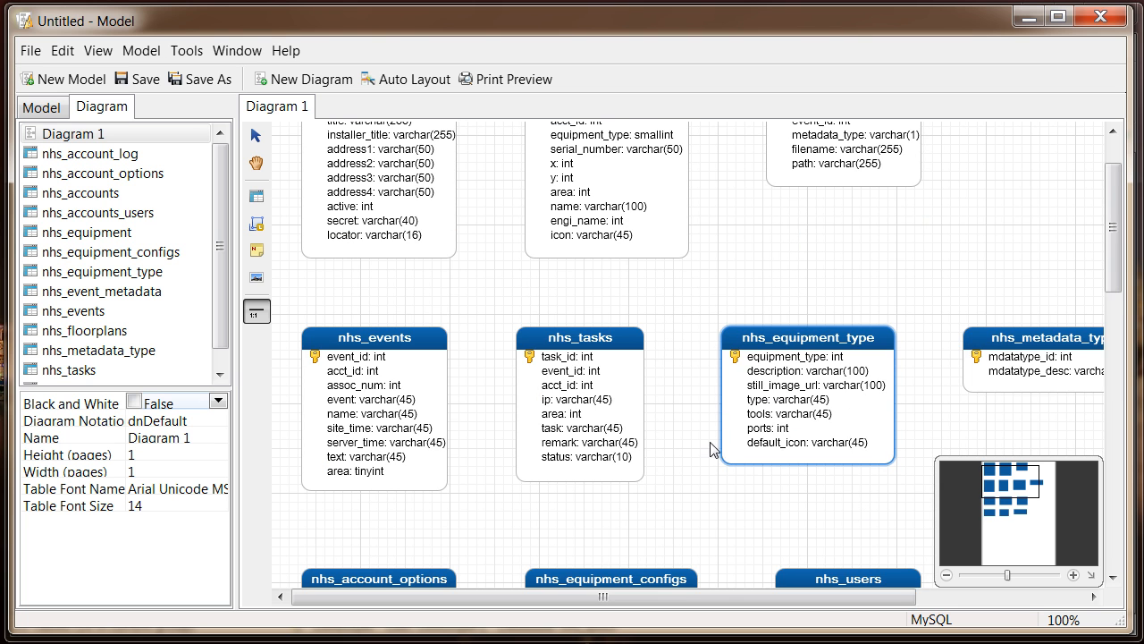
{"action": "scroll", "coordinate": [786, 460], "scroll_direction": "up", "scroll_amount": 2}
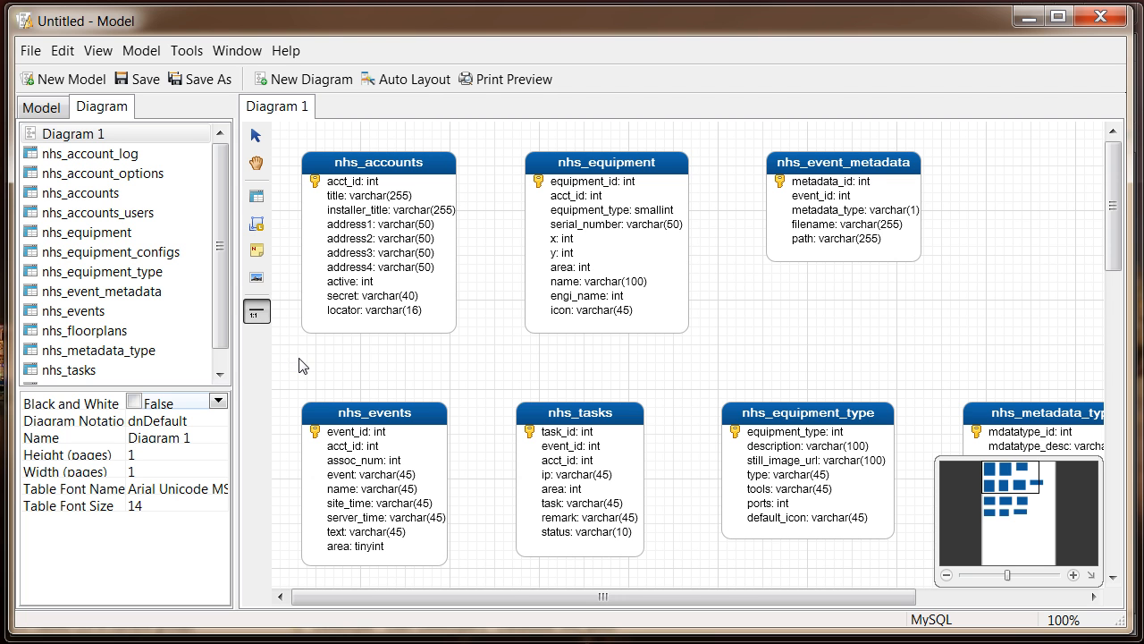
{"action": "left_click", "coordinate": [255, 135]}
{"action": "scroll", "coordinate": [536, 356], "scroll_direction": "down", "scroll_amount": 10}
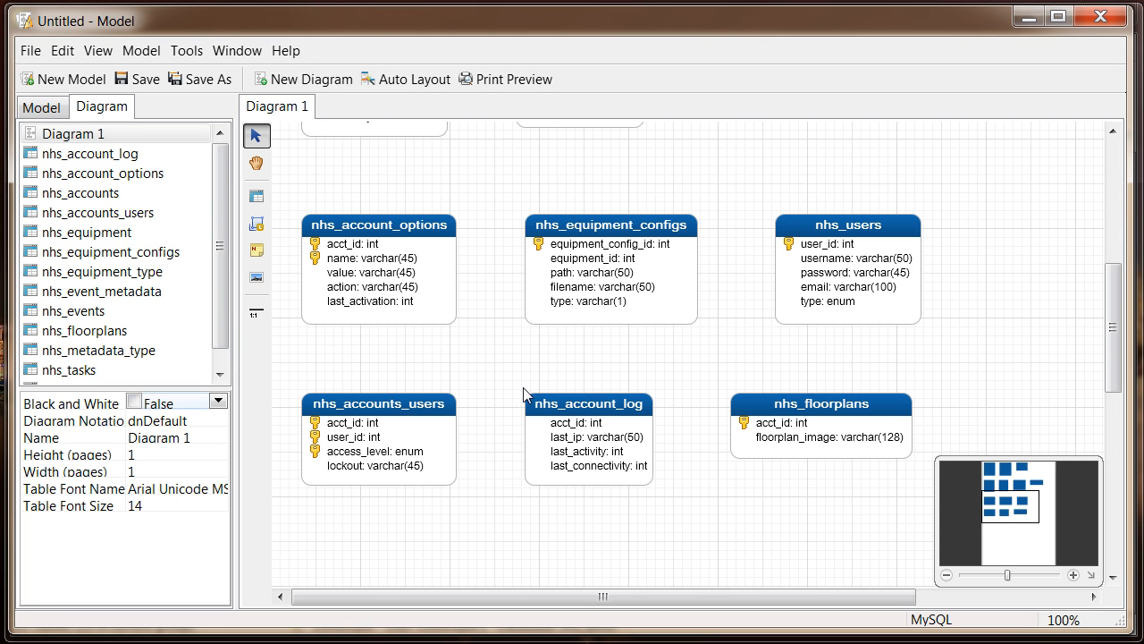
{"action": "left_click_drag", "start_coordinate": [569, 405], "coordinate": [569, 173]}
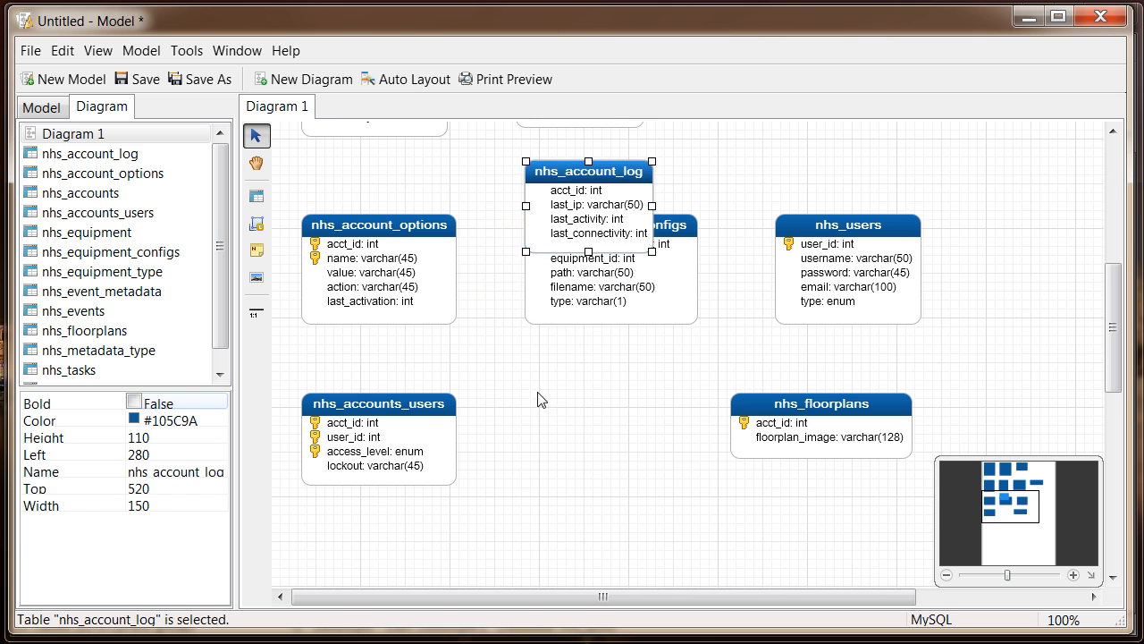
Place nhs_account_log at Left 550, Top 180, right of nhs_equipment below nhs_event_metadata
{"action": "scroll", "coordinate": [555, 329], "scroll_direction": "up", "scroll_amount": 7}
{"action": "left_click_drag", "start_coordinate": [557, 497], "coordinate": [798, 179]}
{"action": "scroll", "coordinate": [608, 304], "scroll_direction": "up", "scroll_amount": 2}
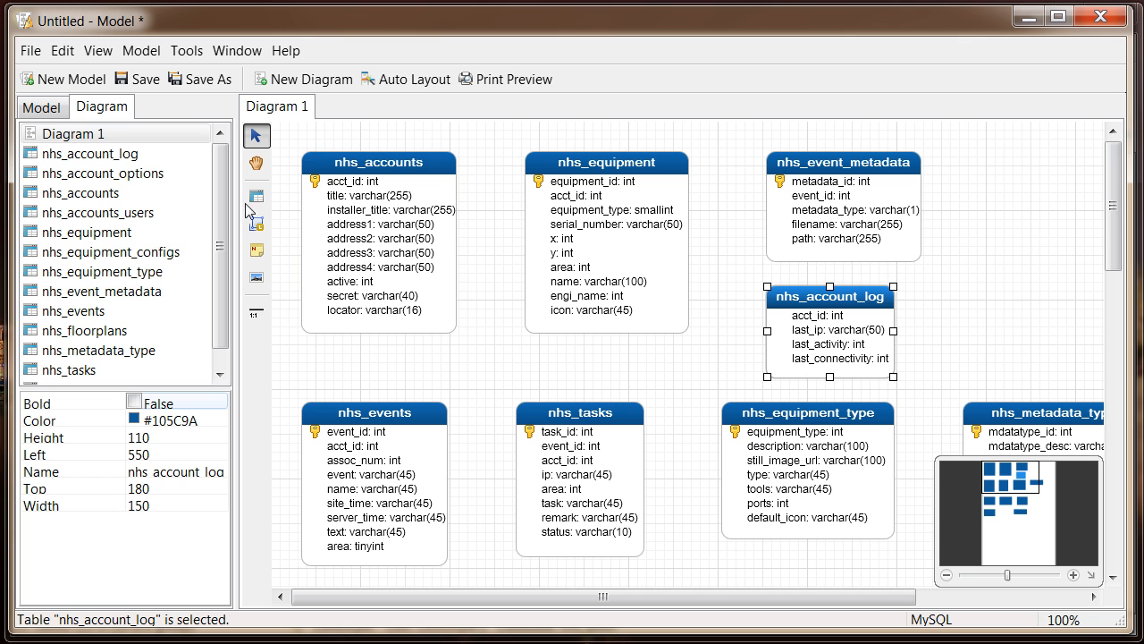
{"action": "left_click", "coordinate": [257, 313]}
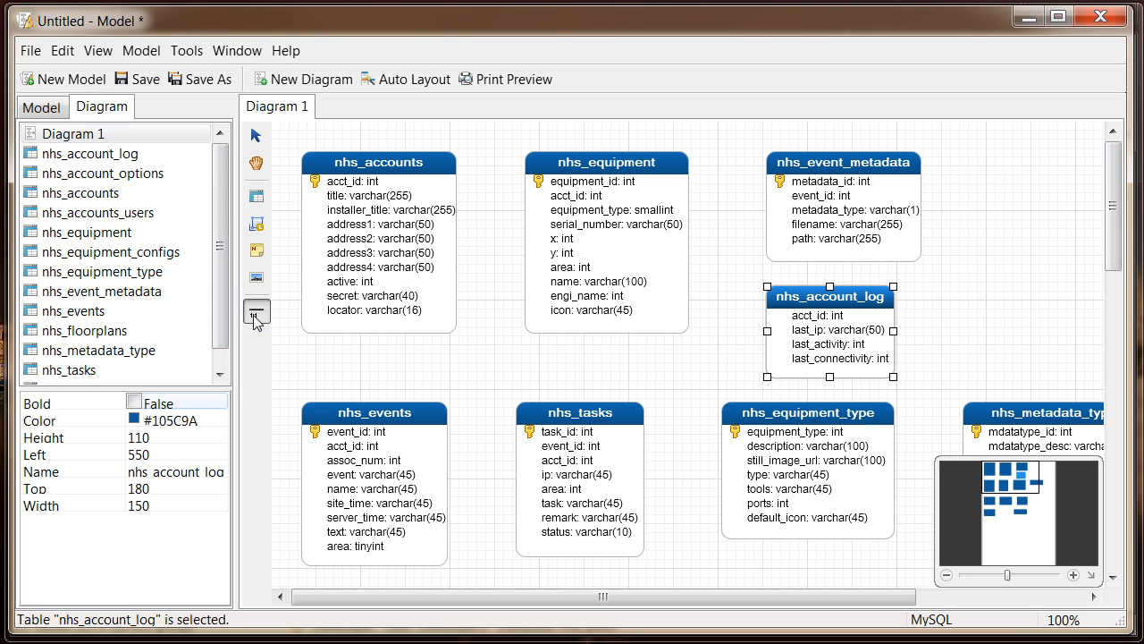
Draw relation fk_nhs_accounts_nhs_account_log_1 from nhs_accounts.acct_id to nhs_account_log and open its foreign key design
{"action": "left_click_drag", "start_coordinate": [345, 182], "coordinate": [829, 315]}
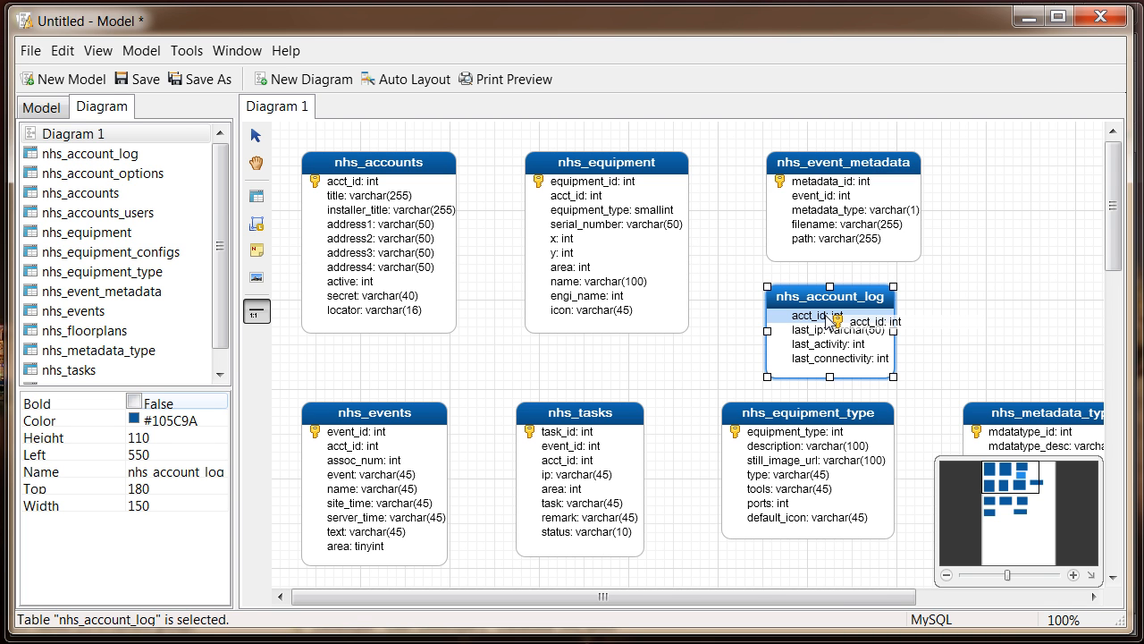
{"action": "left_click_drag", "start_coordinate": [831, 318], "coordinate": [832, 318]}
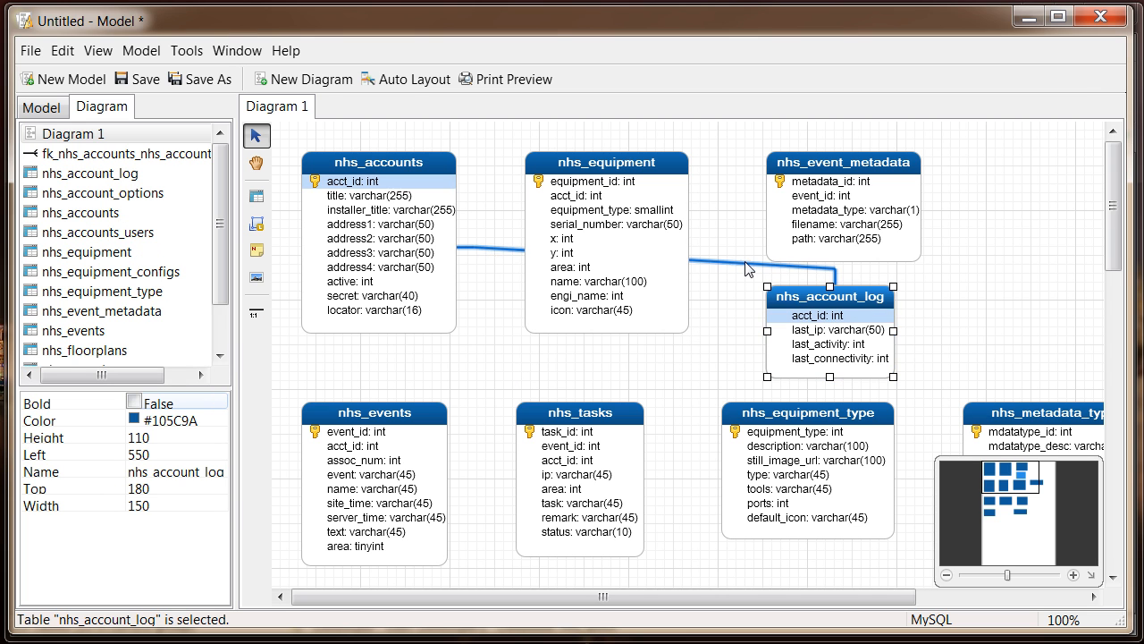
{"action": "left_click", "coordinate": [497, 251]}
{"action": "right_click", "coordinate": [497, 252]}
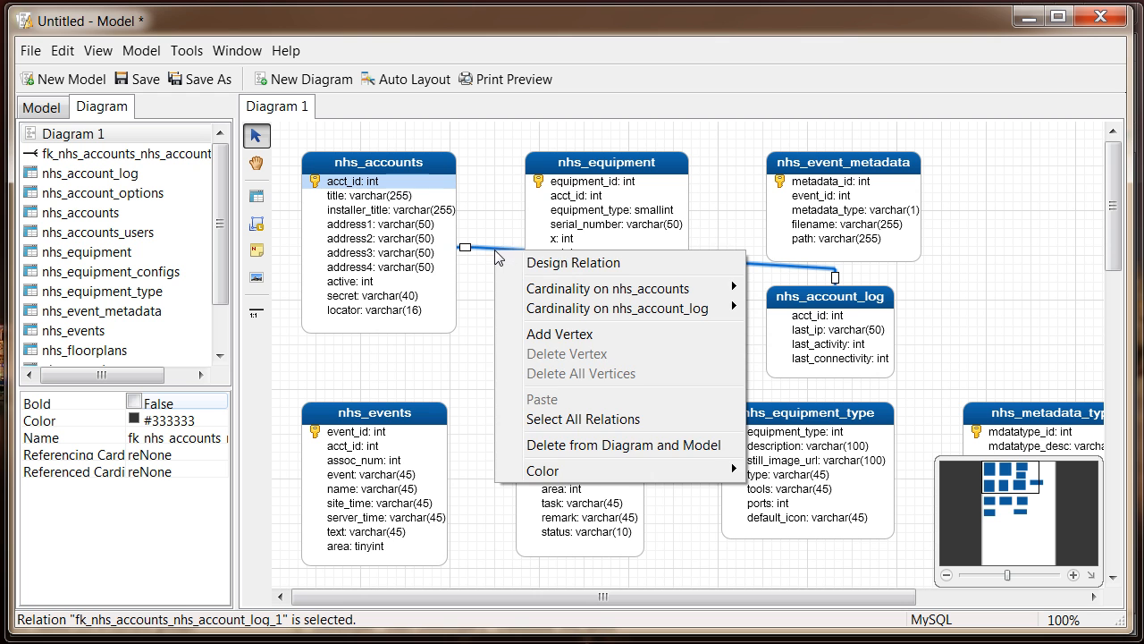
{"action": "left_click", "coordinate": [553, 265]}
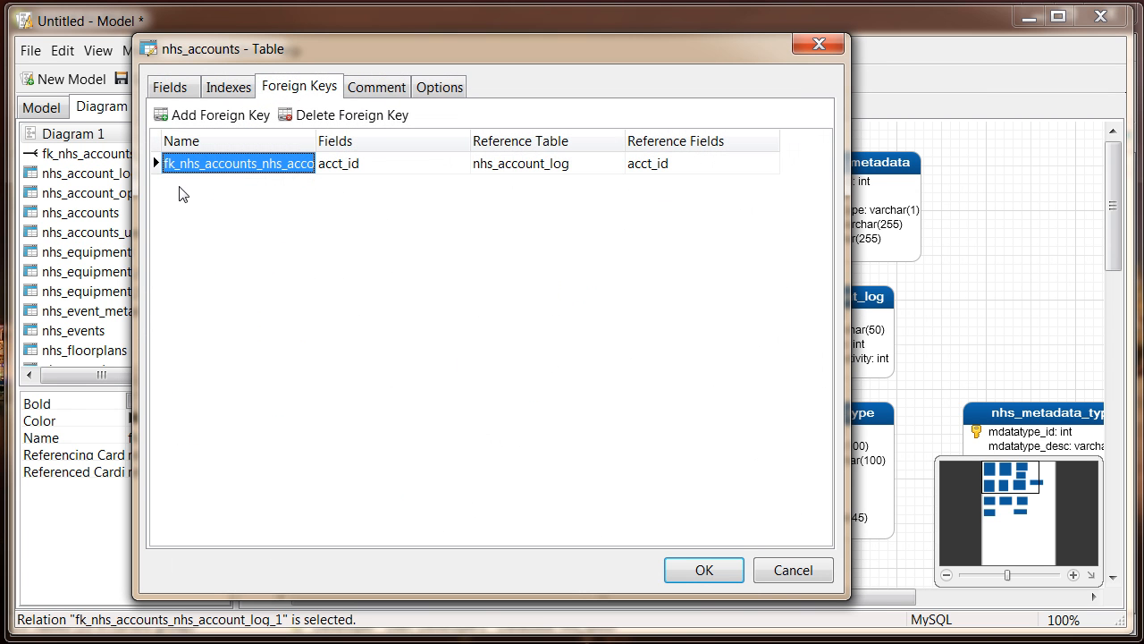
Review the nhs_accounts Fields and Foreign Keys tabs, then close the table design
{"action": "left_click", "coordinate": [172, 88]}
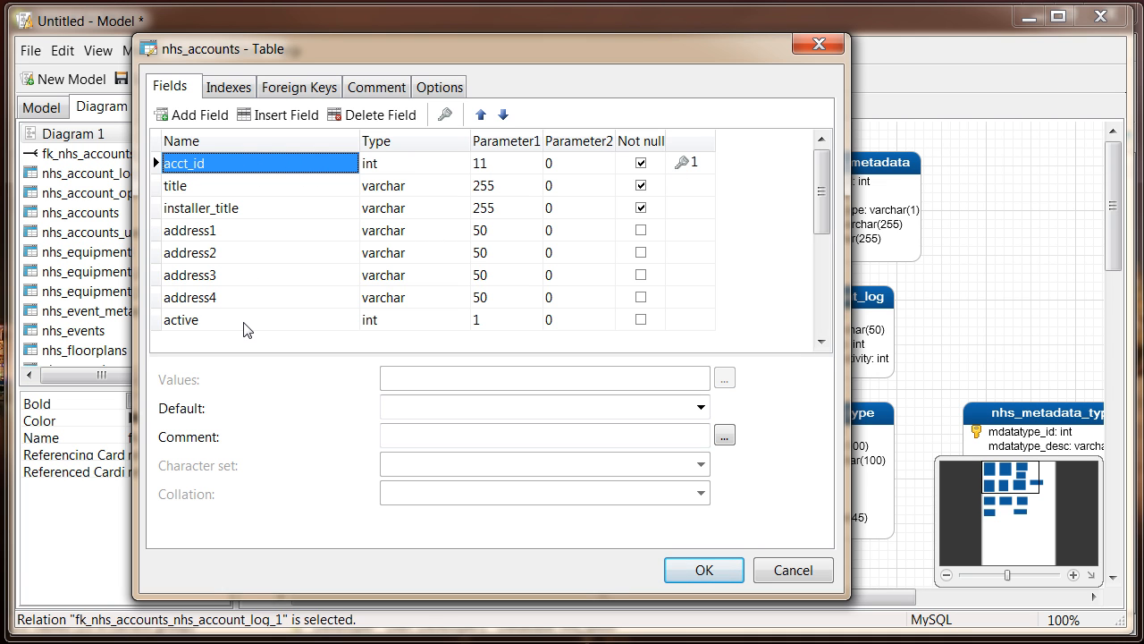
{"action": "left_click", "coordinate": [293, 88]}
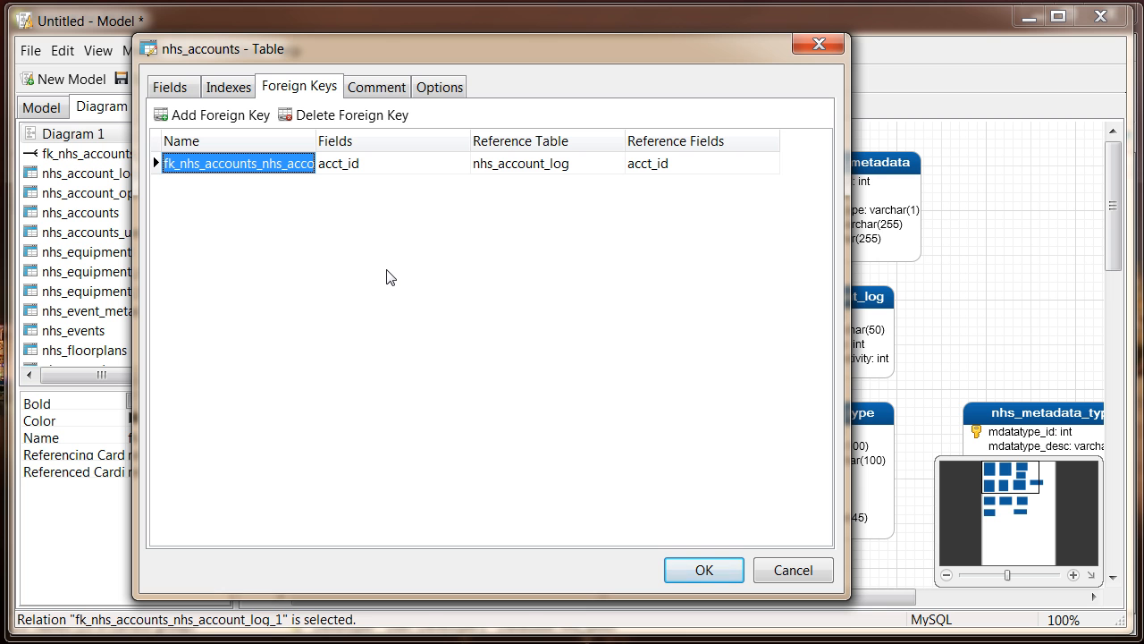
{"action": "left_click", "coordinate": [819, 43]}
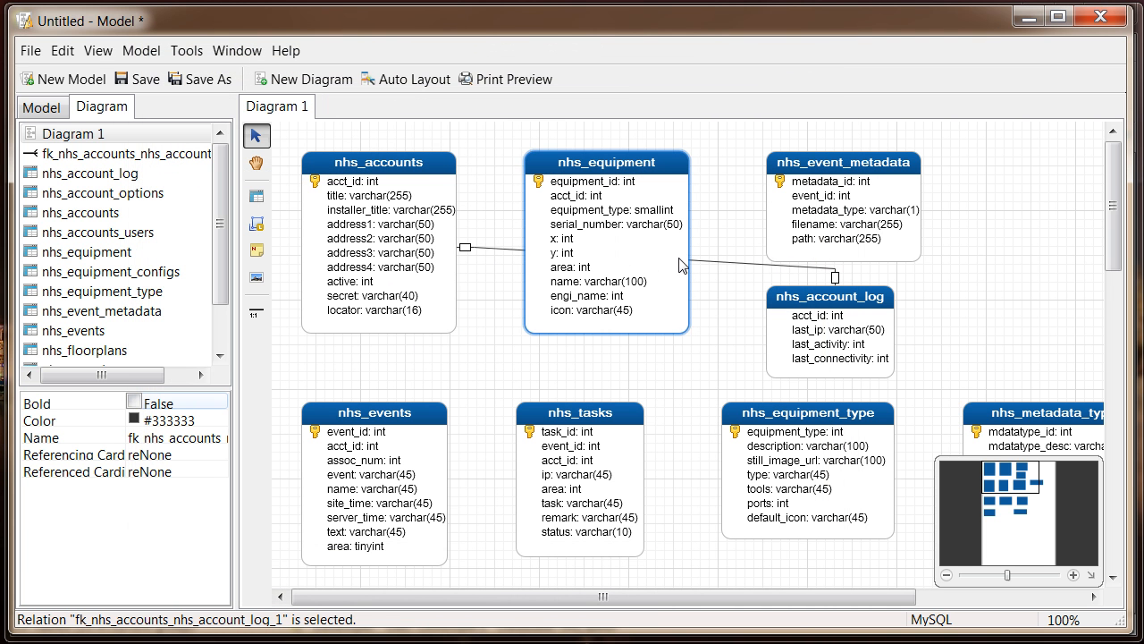
Add a vertex to the relation, reattach its ends, and pull the bend below nhs_accounts
{"action": "right_click", "coordinate": [716, 262]}
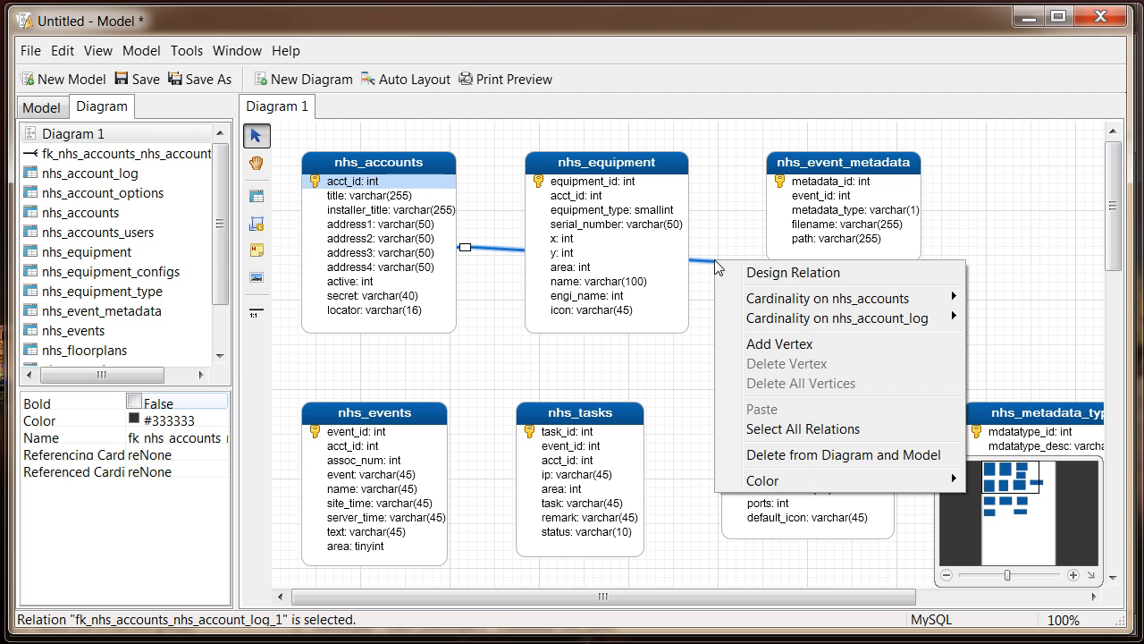
{"action": "left_click", "coordinate": [777, 346]}
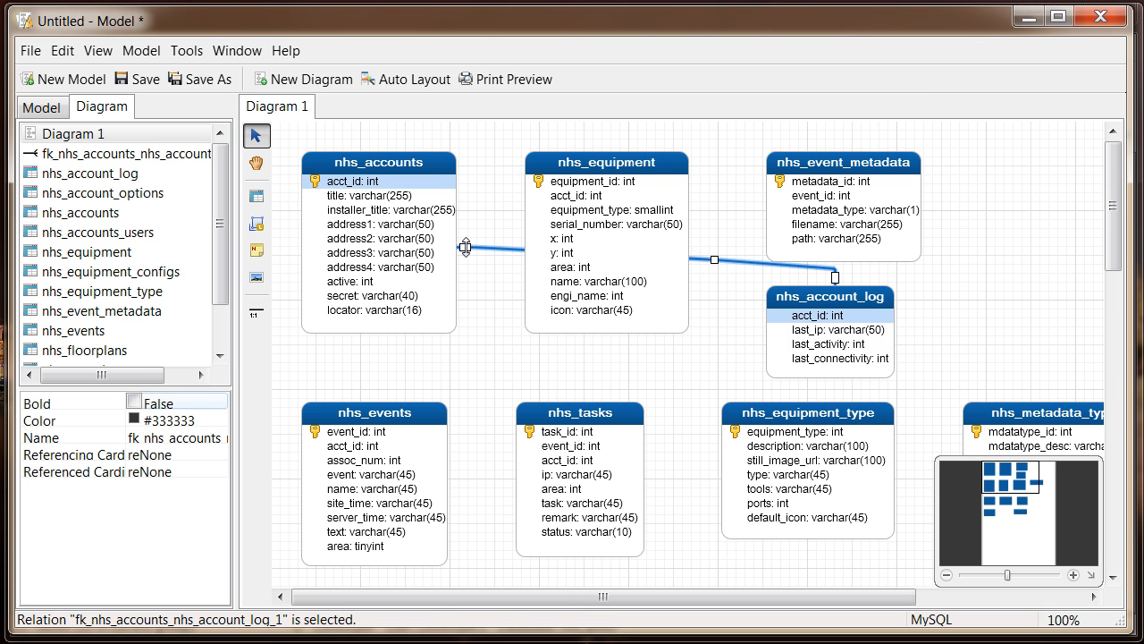
{"action": "left_click_drag", "start_coordinate": [465, 248], "coordinate": [467, 194]}
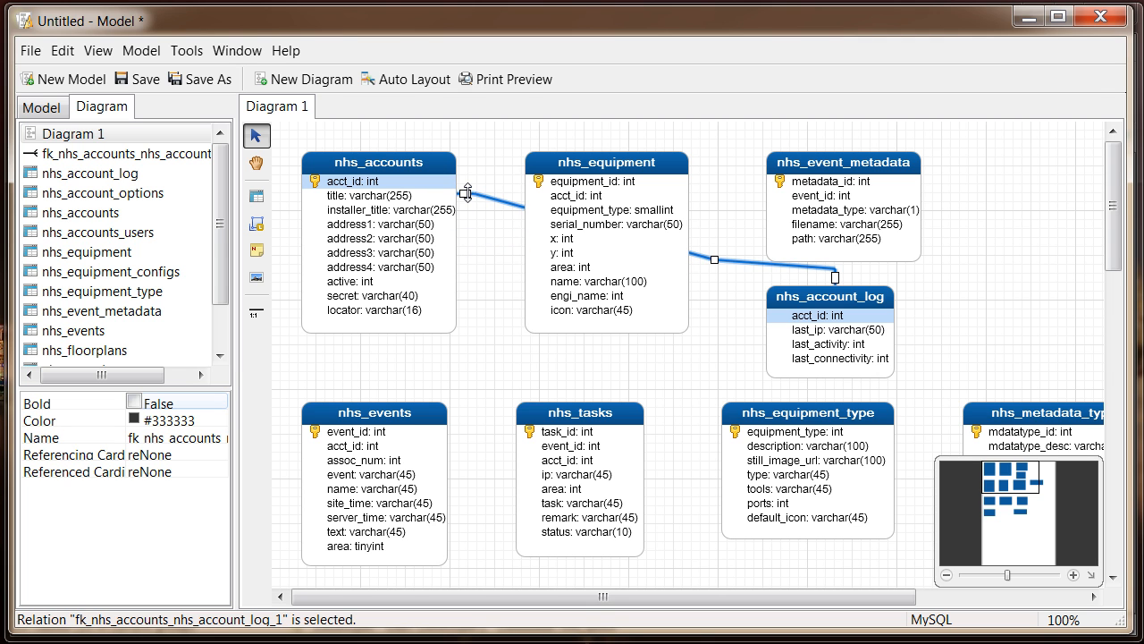
{"action": "left_click_drag", "start_coordinate": [835, 277], "coordinate": [749, 318]}
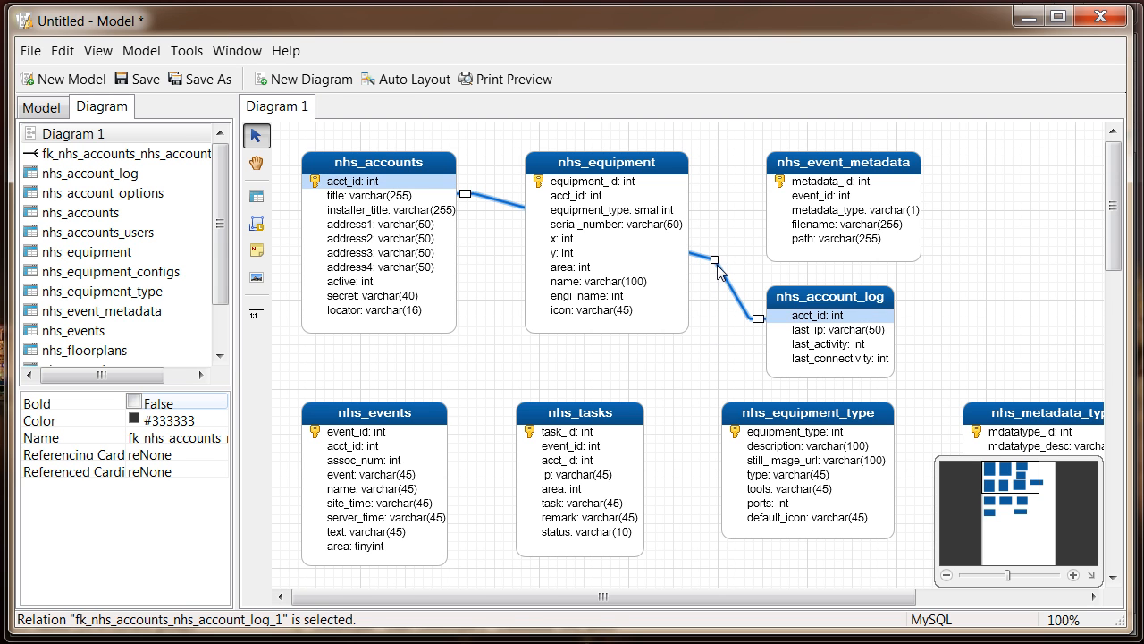
{"action": "left_click_drag", "start_coordinate": [714, 260], "coordinate": [474, 361]}
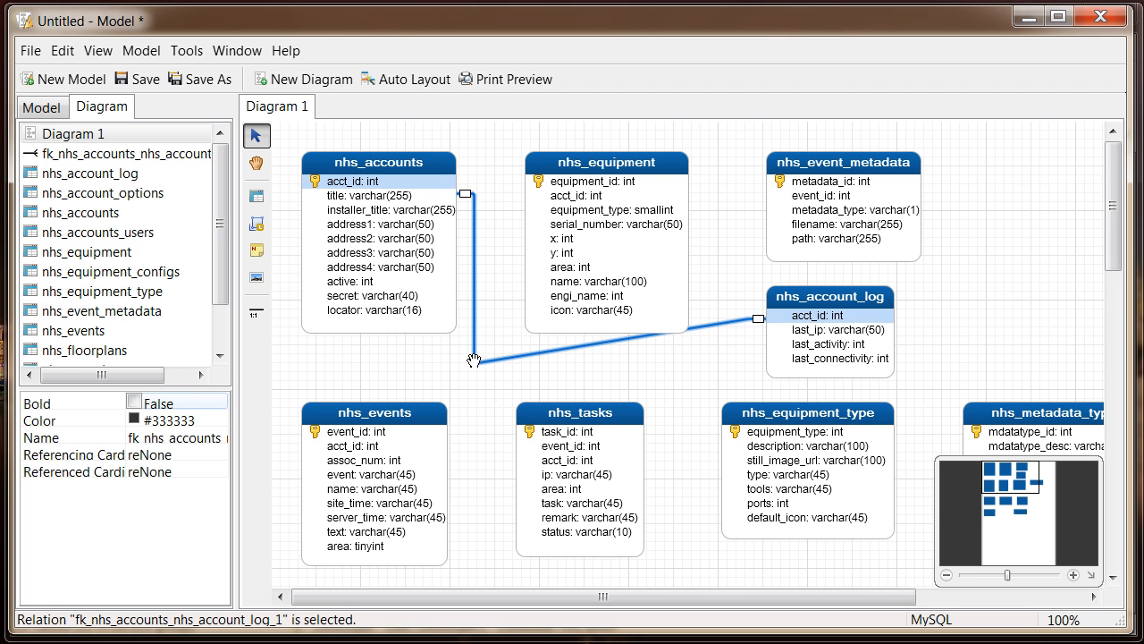
Add a second vertex under nhs_account_log so the relation runs in right-angled segments
{"action": "right_click", "coordinate": [557, 354]}
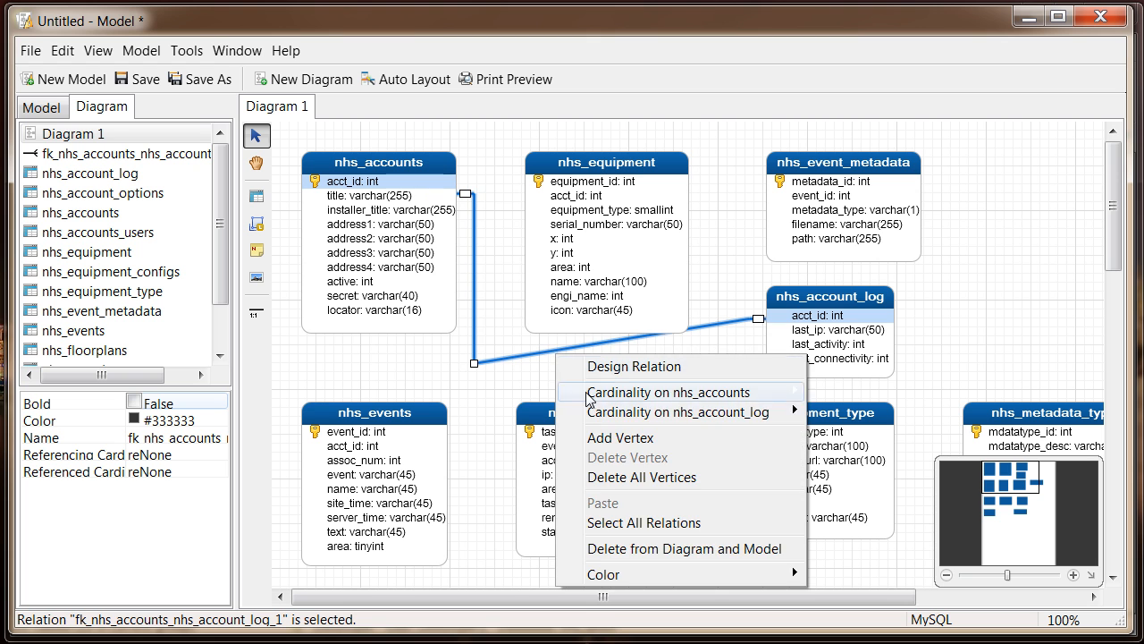
{"action": "left_click", "coordinate": [597, 438]}
{"action": "left_click_drag", "start_coordinate": [556, 354], "coordinate": [749, 363]}
{"action": "left_click", "coordinate": [1006, 259]}
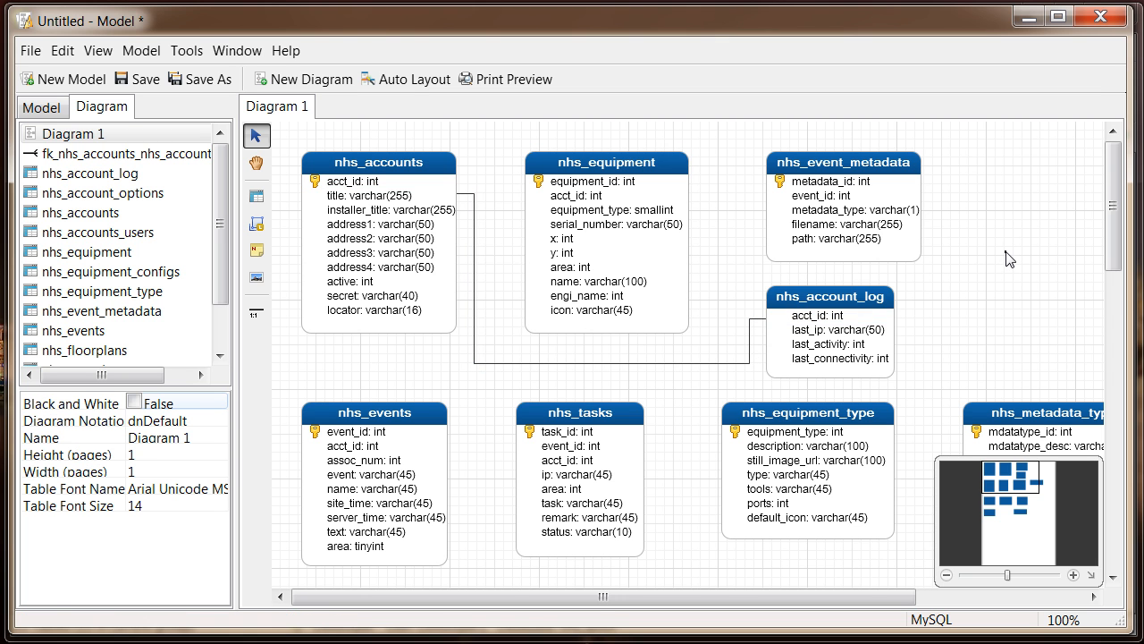